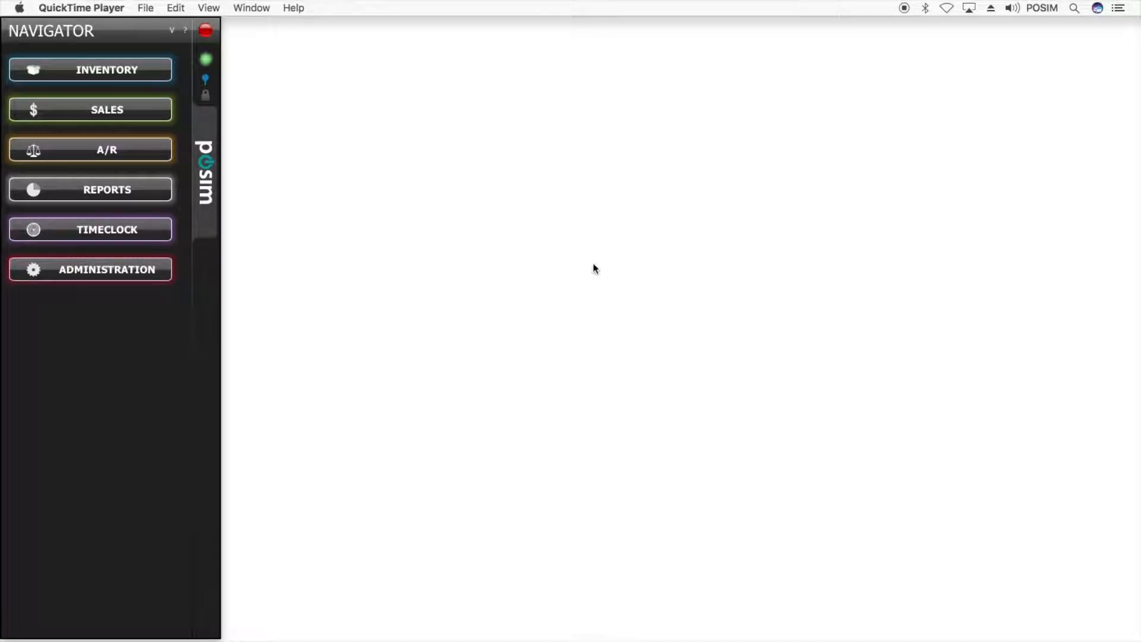
- Open the Event Card for the Wine Pairing Class (SKU 12006) from Inventory > Items
click(152, 76)
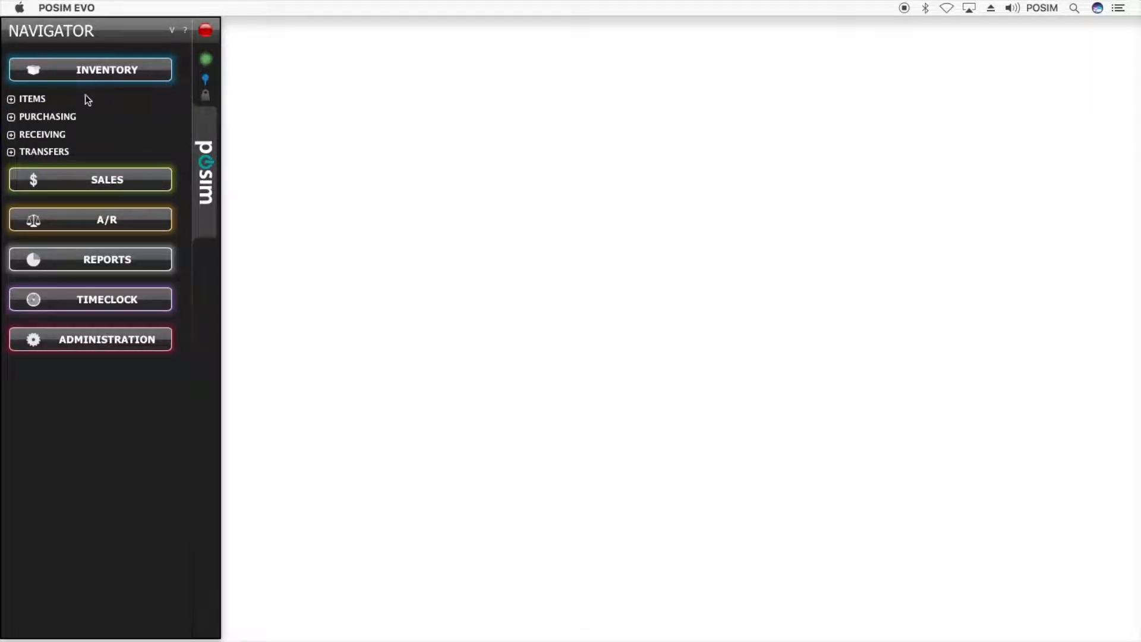
click(42, 102)
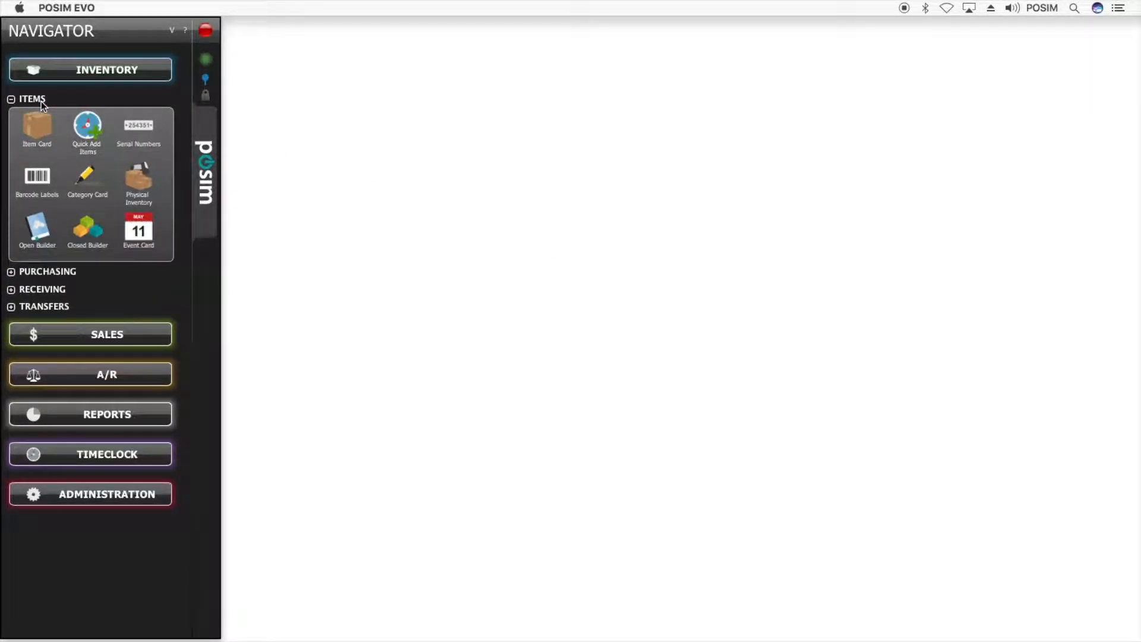
click(157, 242)
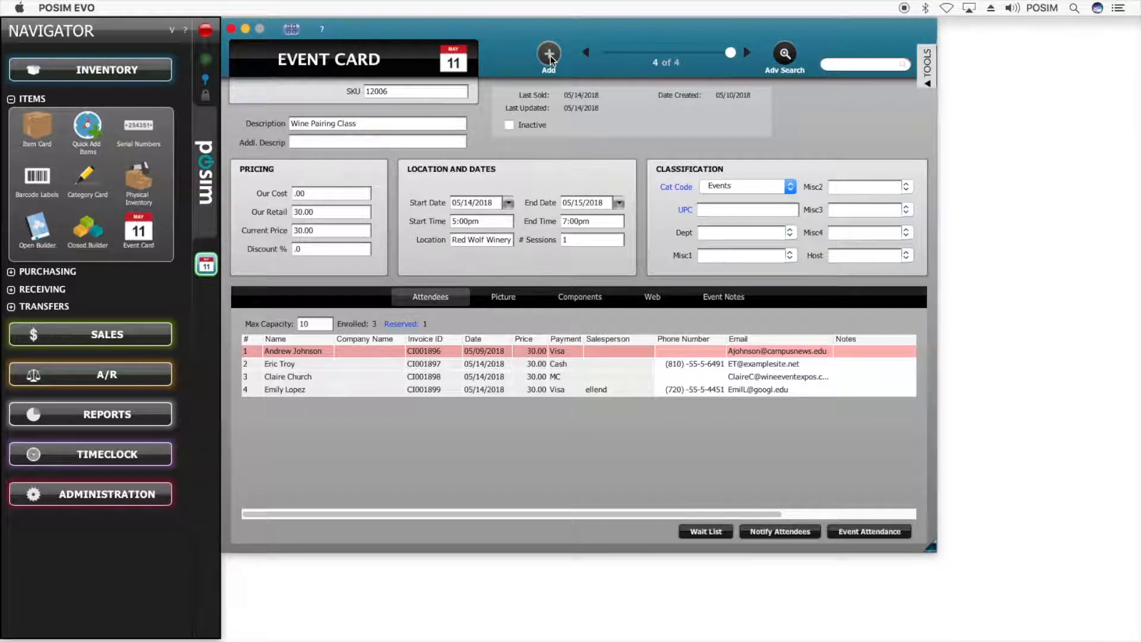
- Review the event's SKU, descriptions, cost, retail price and current price
click(401, 92)
click(384, 124)
click(380, 144)
click(338, 195)
click(337, 197)
click(330, 212)
click(328, 229)
- Apply a 15% discount so the current price recalculates to 25.50
click(327, 250)
text(15)
click(331, 229)
click(344, 230)
- Set both start and end dates to 05/19/2018, then check location and sessions
click(510, 202)
click(598, 280)
click(619, 203)
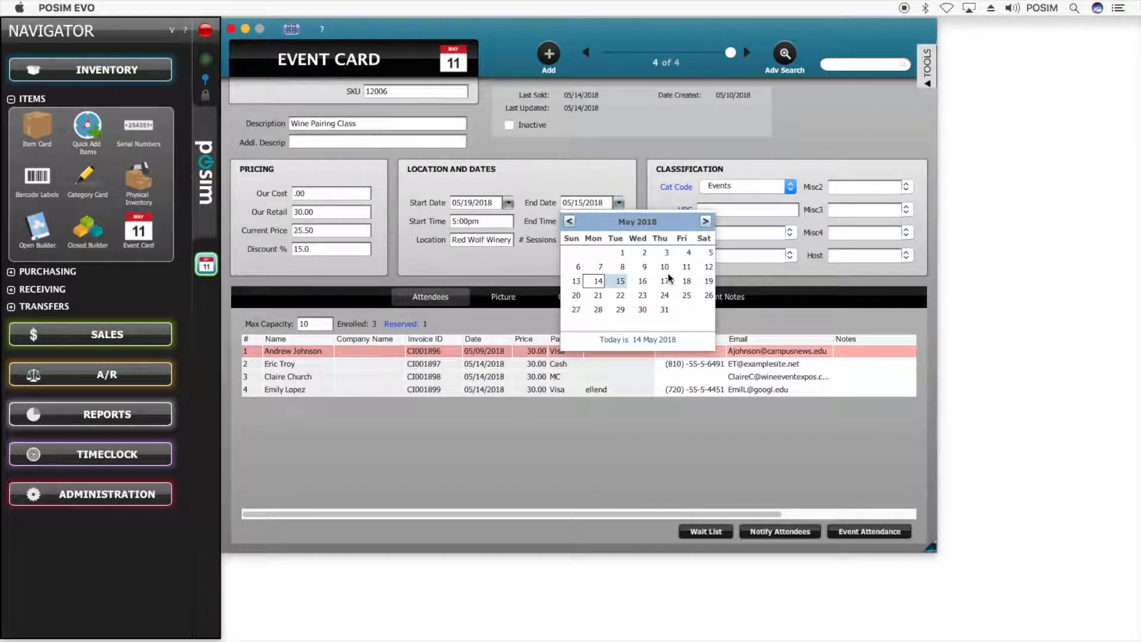
click(708, 280)
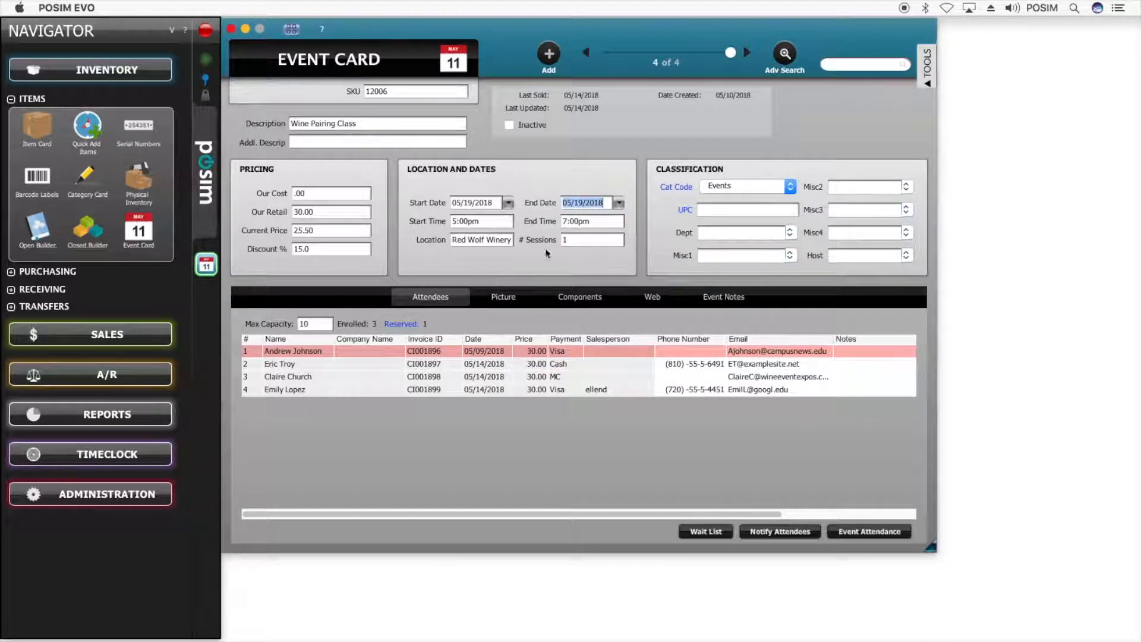
click(502, 240)
click(576, 240)
click(868, 531)
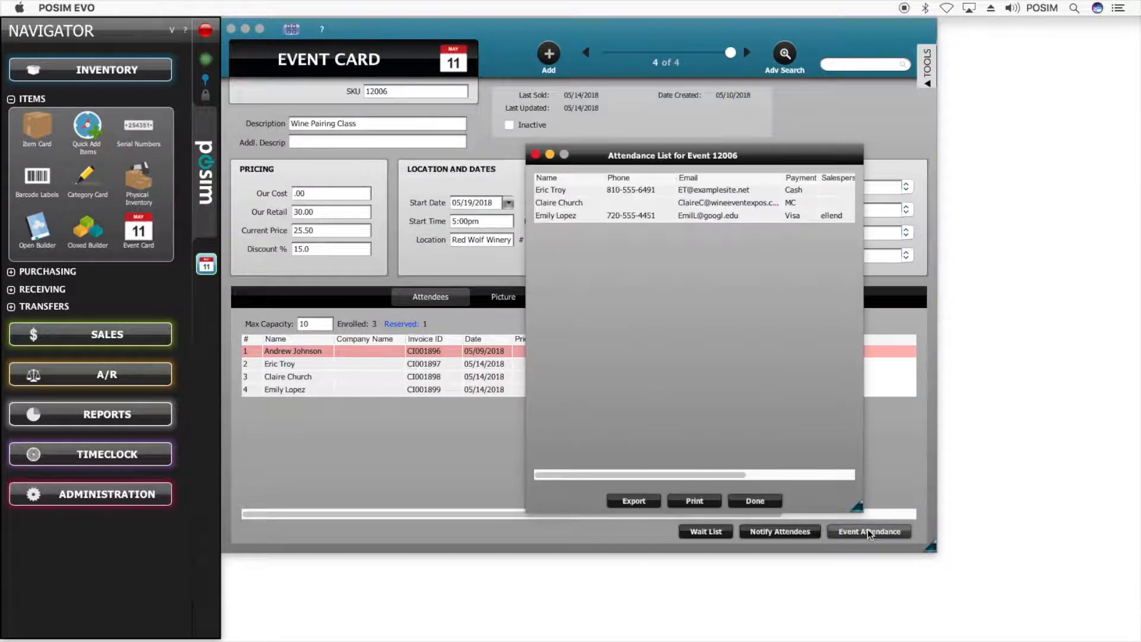
drag(660, 474, 781, 485)
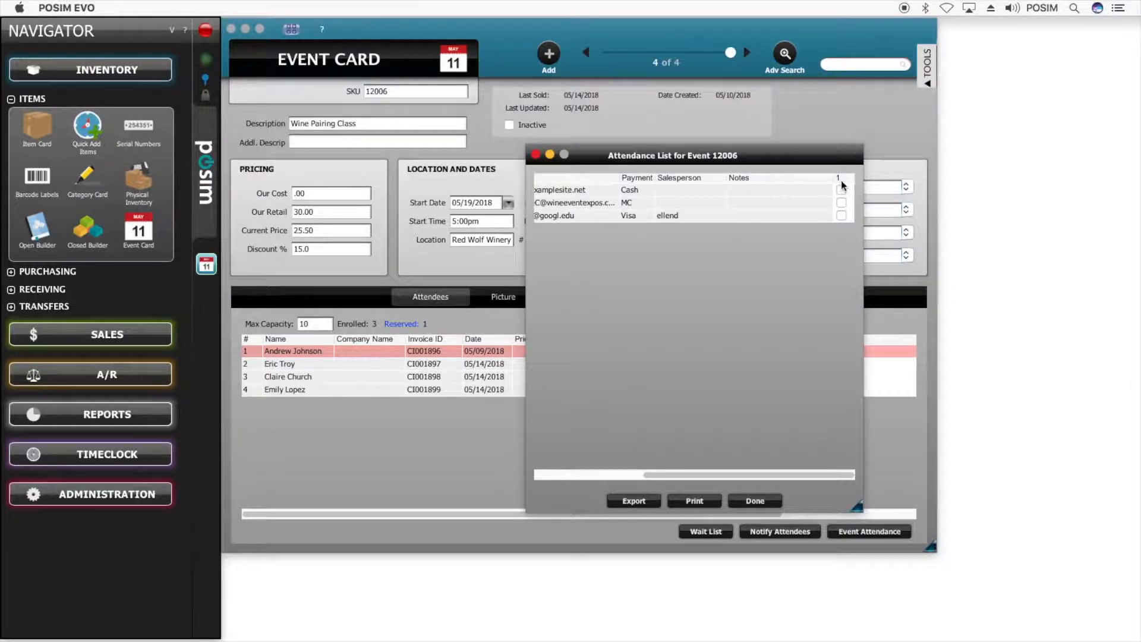
click(534, 155)
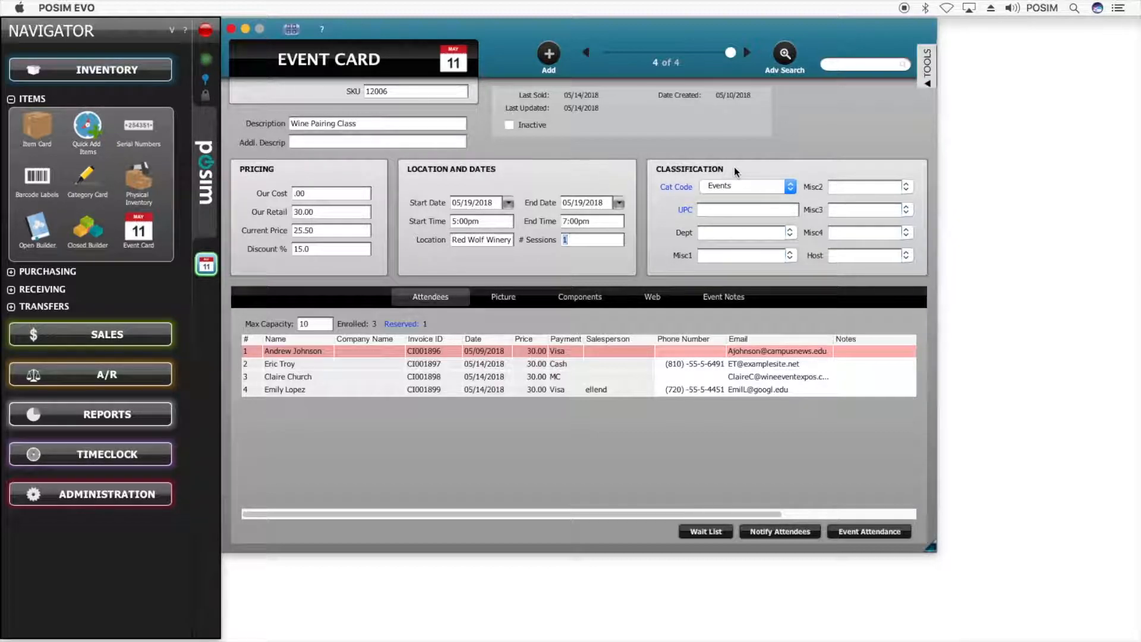
- Set the department to Events and glance at its category card
click(722, 233)
text(Events)
click(677, 187)
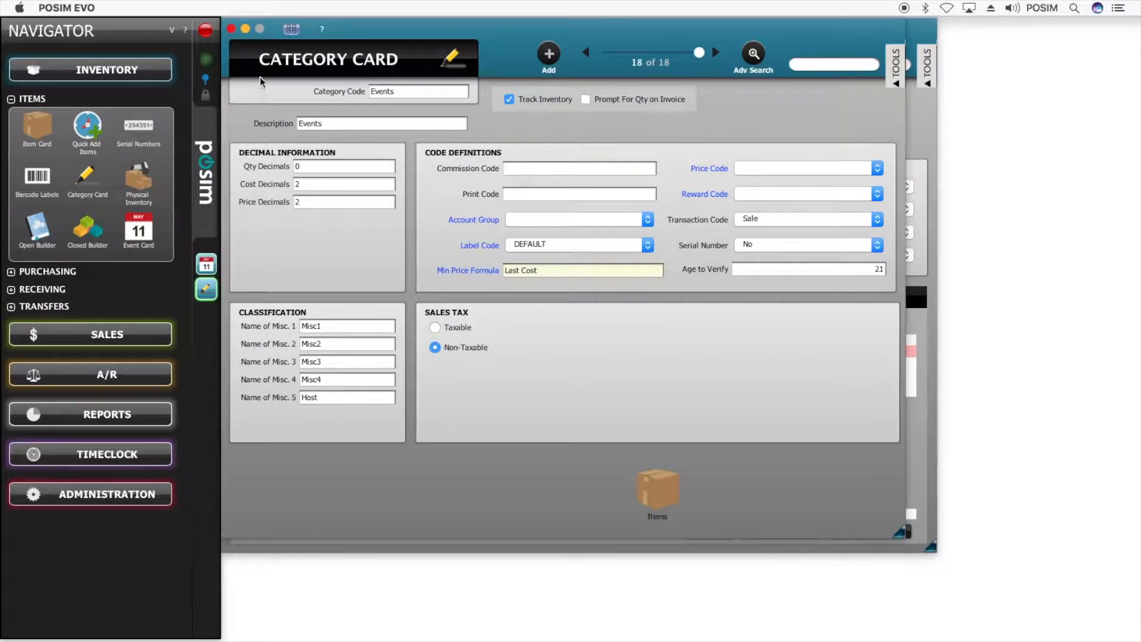
click(231, 29)
- Enter the host's name, then review attendees' salesperson and payment entries
click(839, 258)
text(Lisa)
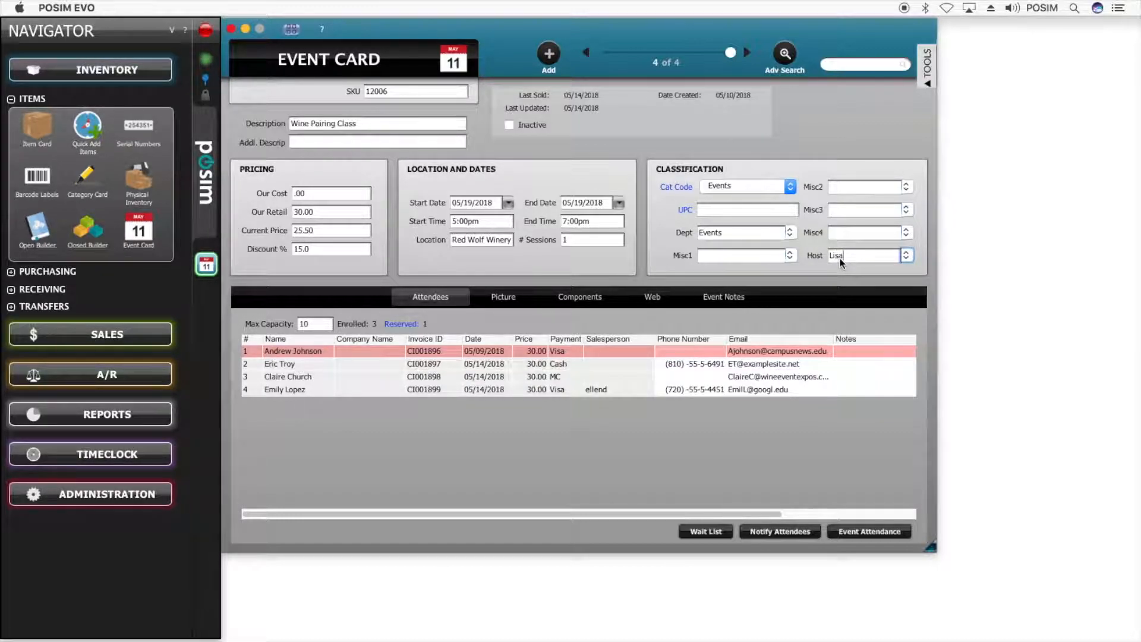
click(445, 300)
click(612, 390)
click(573, 364)
drag(551, 512, 525, 511)
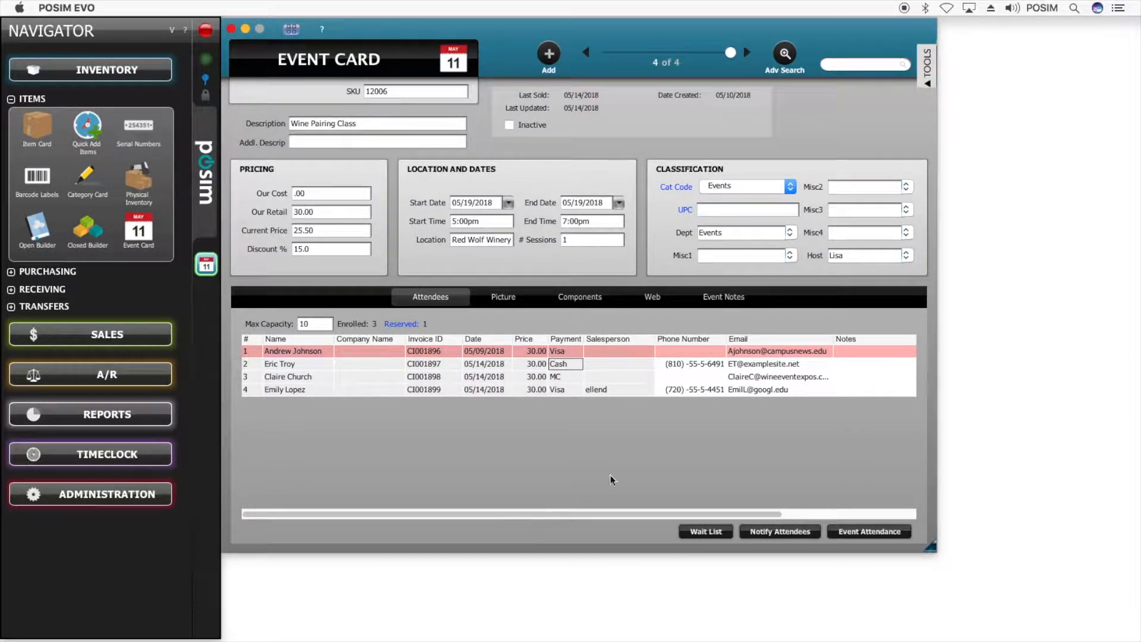
- Add the note 'Will reschedule' to the first attendee and scroll through the grid's withdrawal columns
click(858, 351)
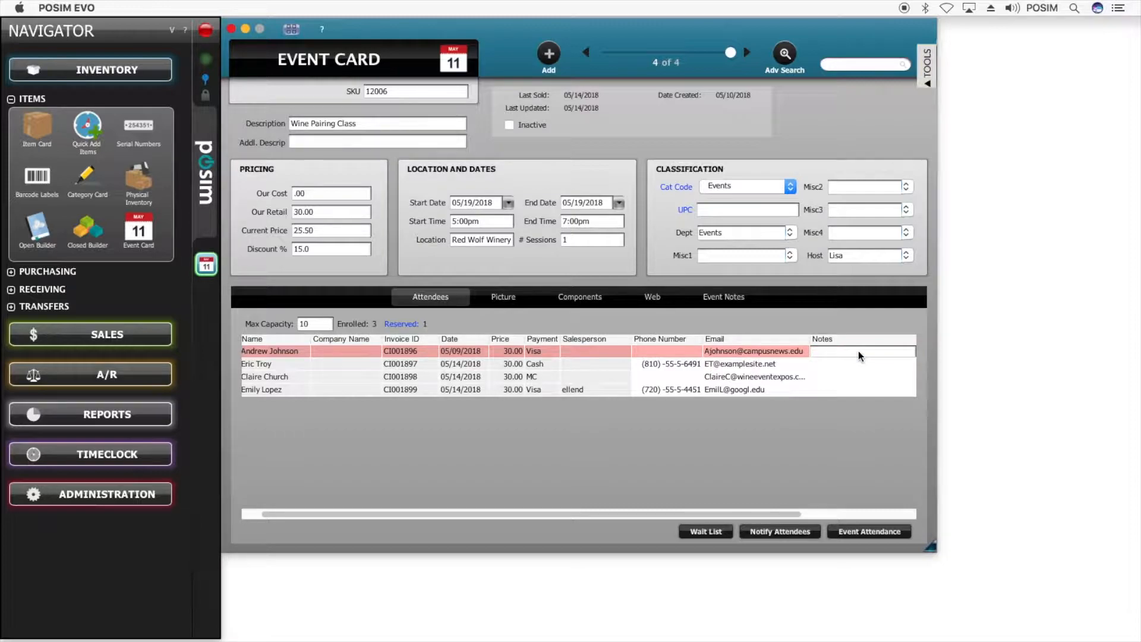
text(Will reschedule)
key(Return)
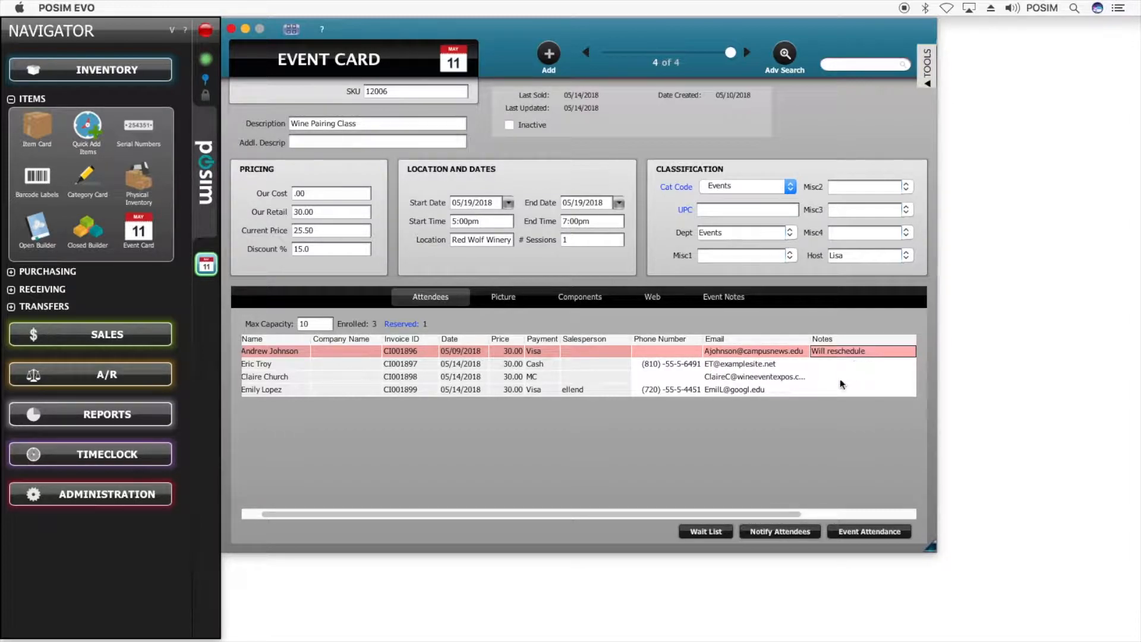
drag(680, 515, 826, 511)
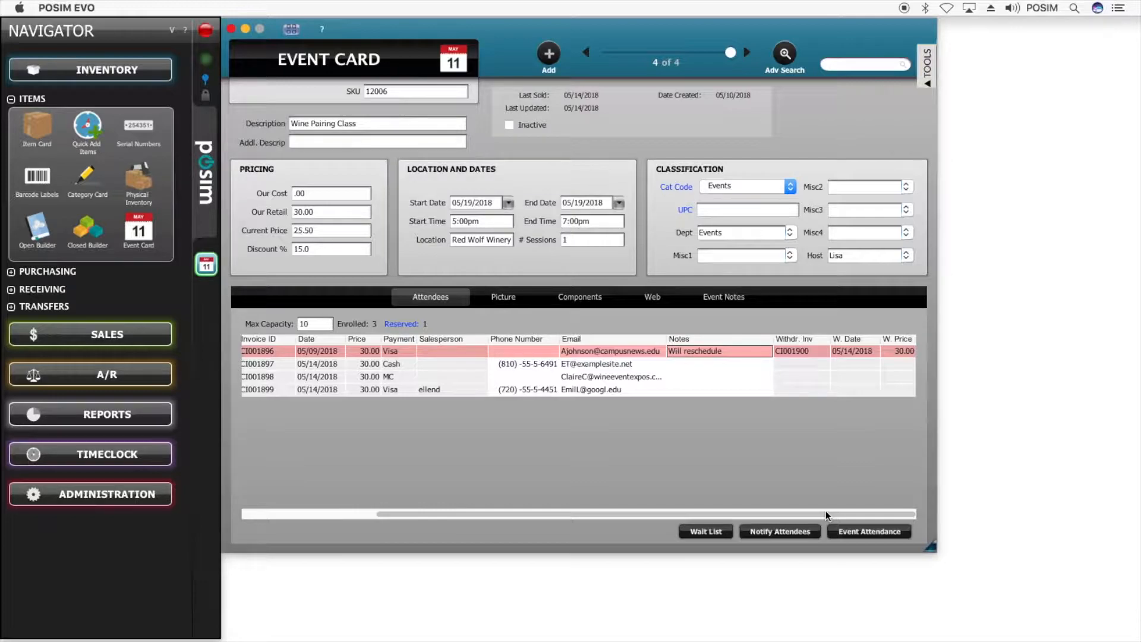
drag(825, 511, 644, 491)
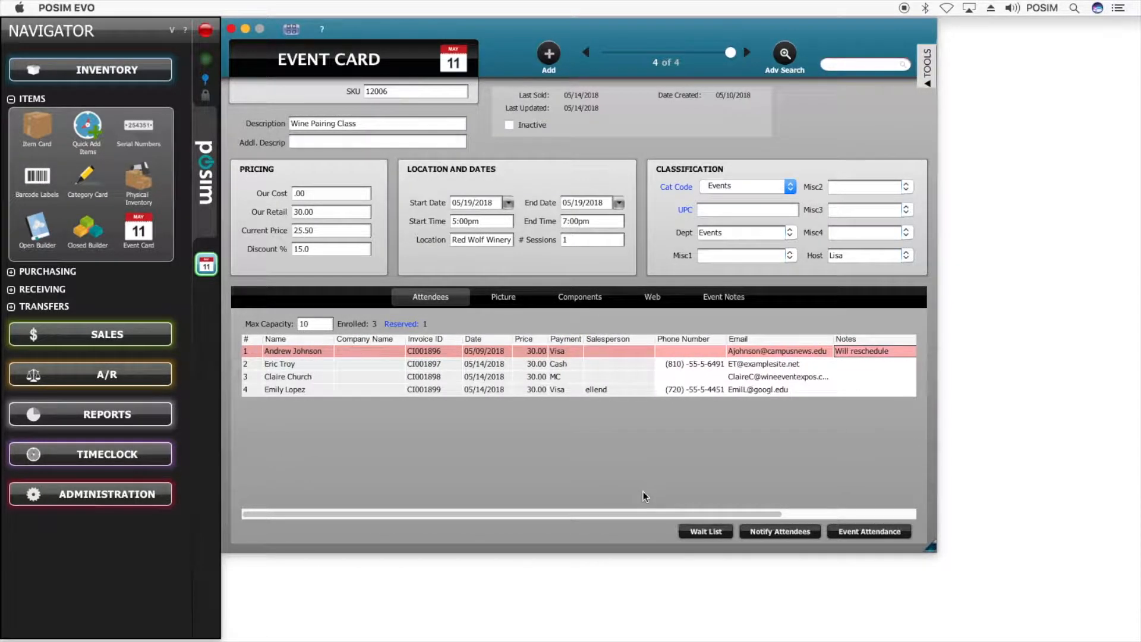
double_click(326, 324)
- Bring up the on-hold reservations for SKU 12006 and release the held invoice's inventory
click(402, 326)
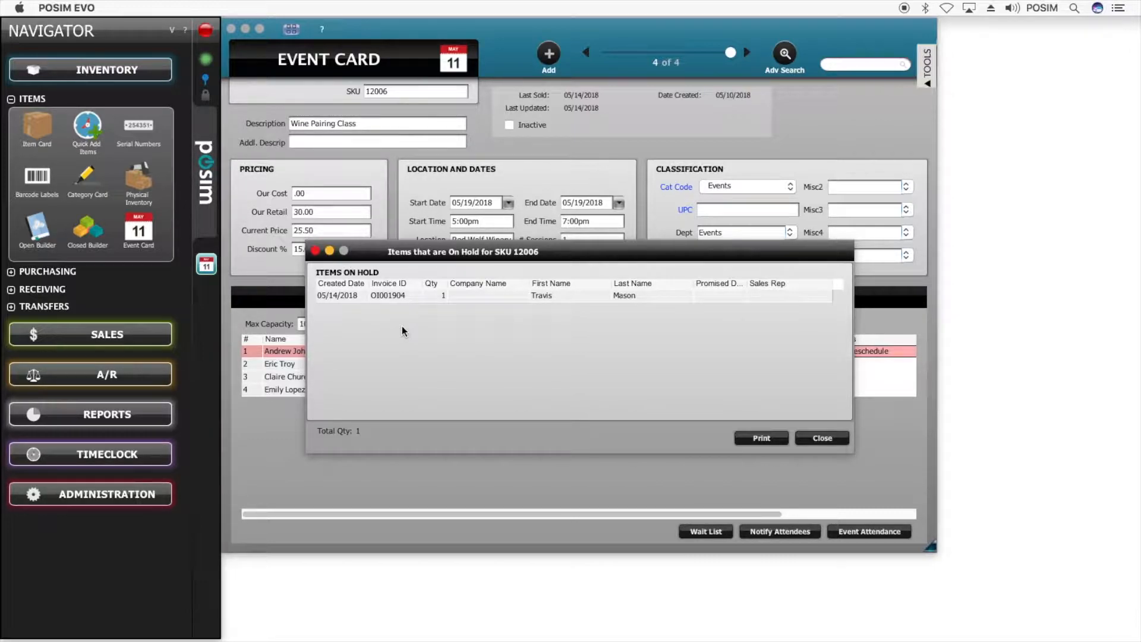
double_click(407, 296)
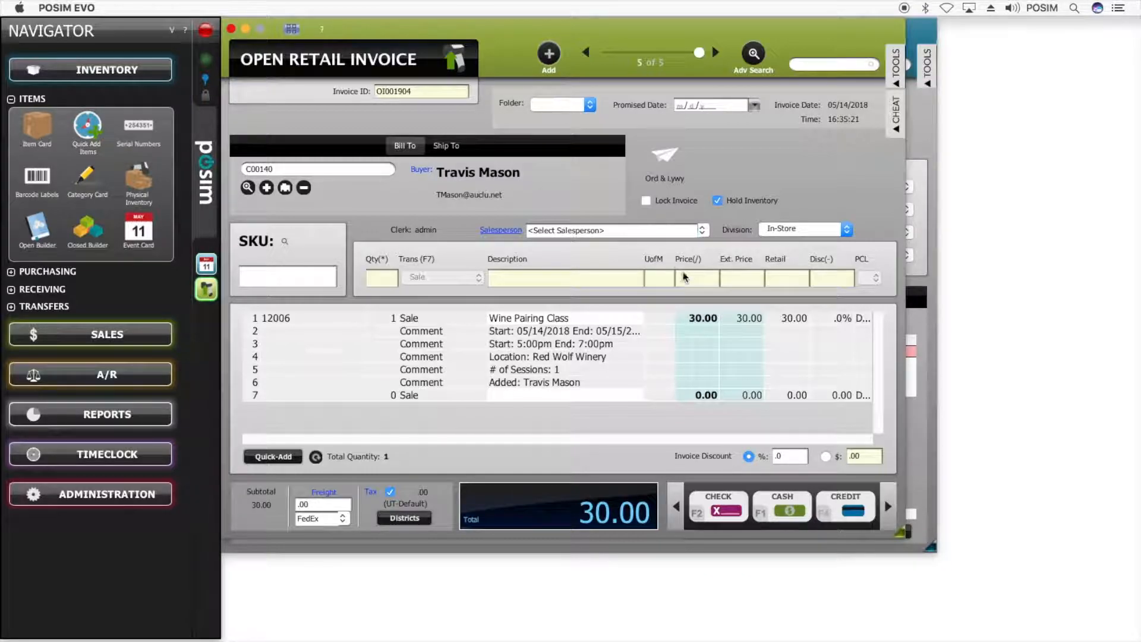
click(717, 200)
- Pay the held invoice in cash for 30.00, entering the customer's birthdate for age verification
click(799, 506)
text(05051990)
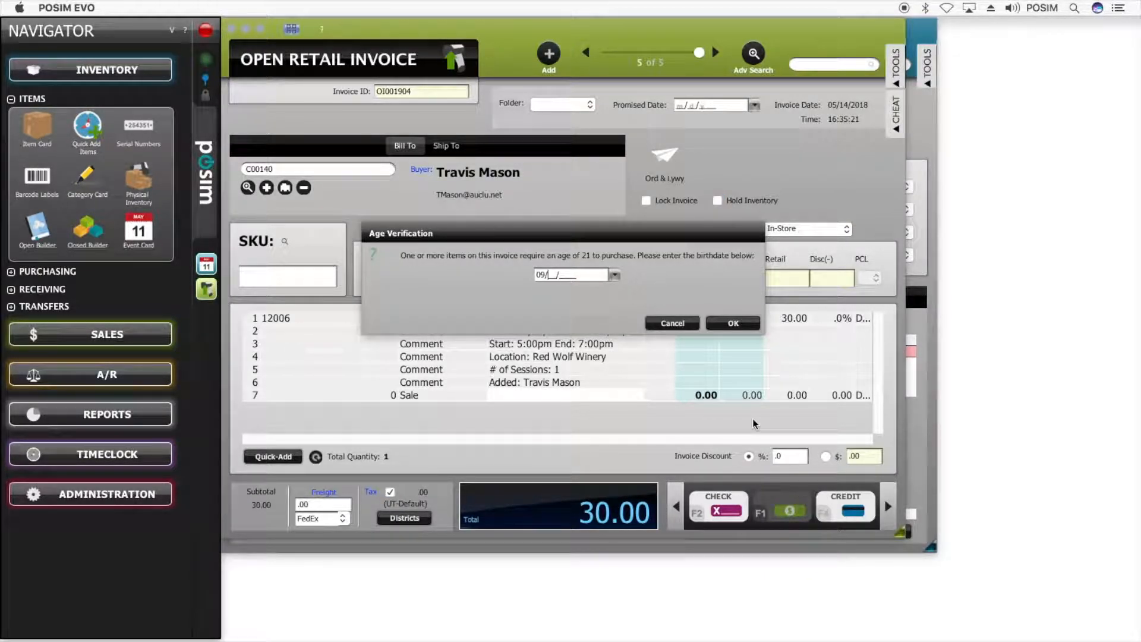
key(Return)
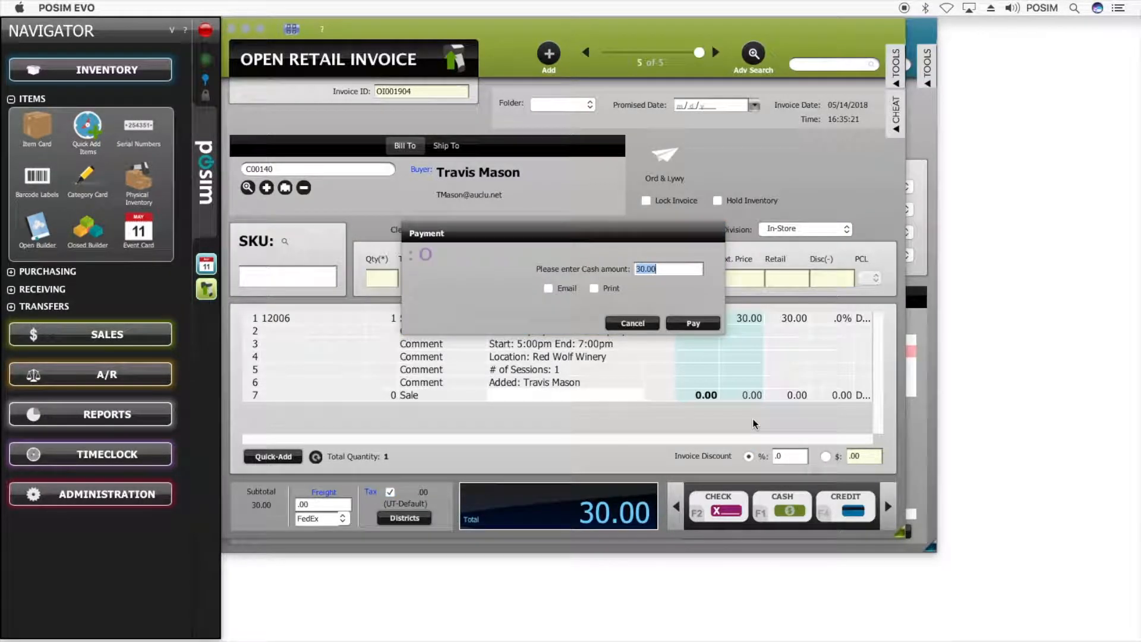
click(699, 326)
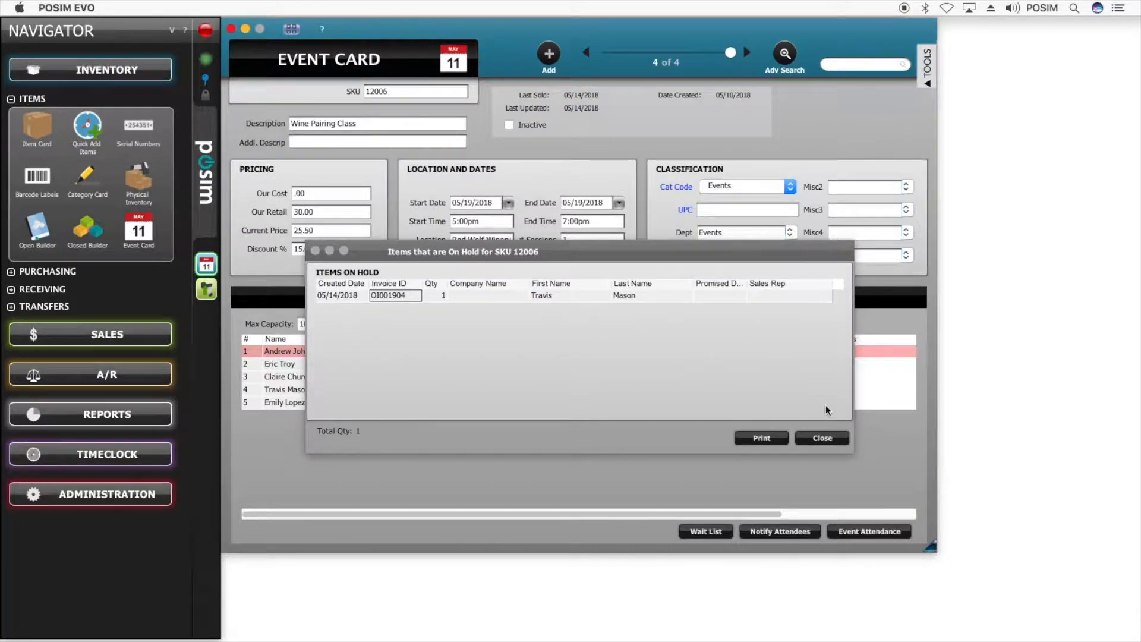
- Add a second person's name to the Event 12006 wait list and save it
click(814, 438)
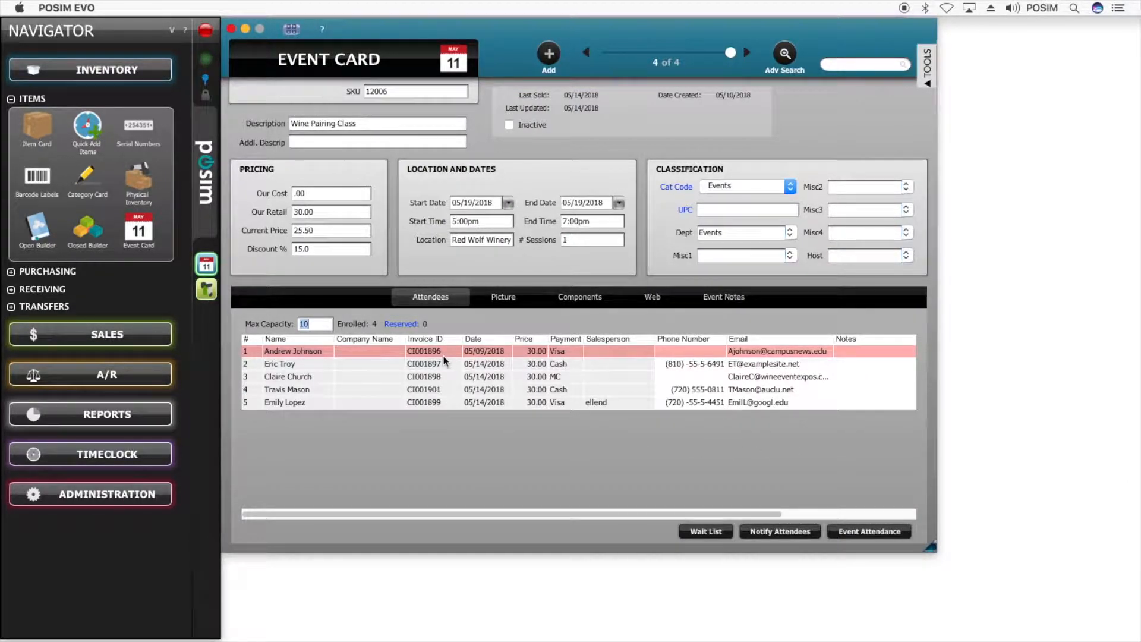
click(698, 532)
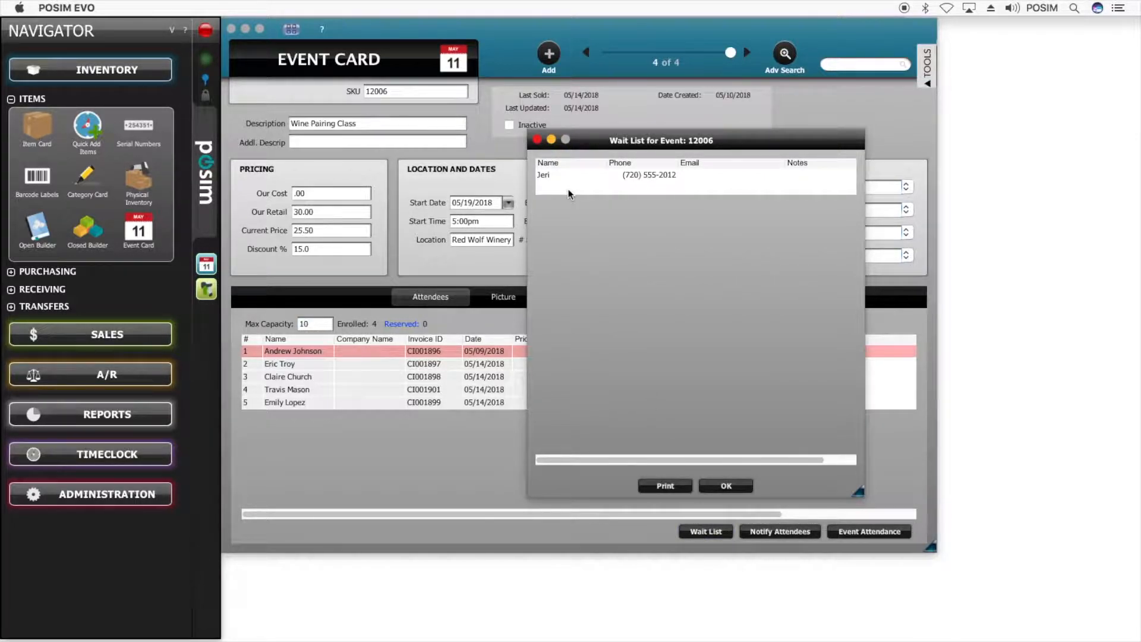
key(Tab)
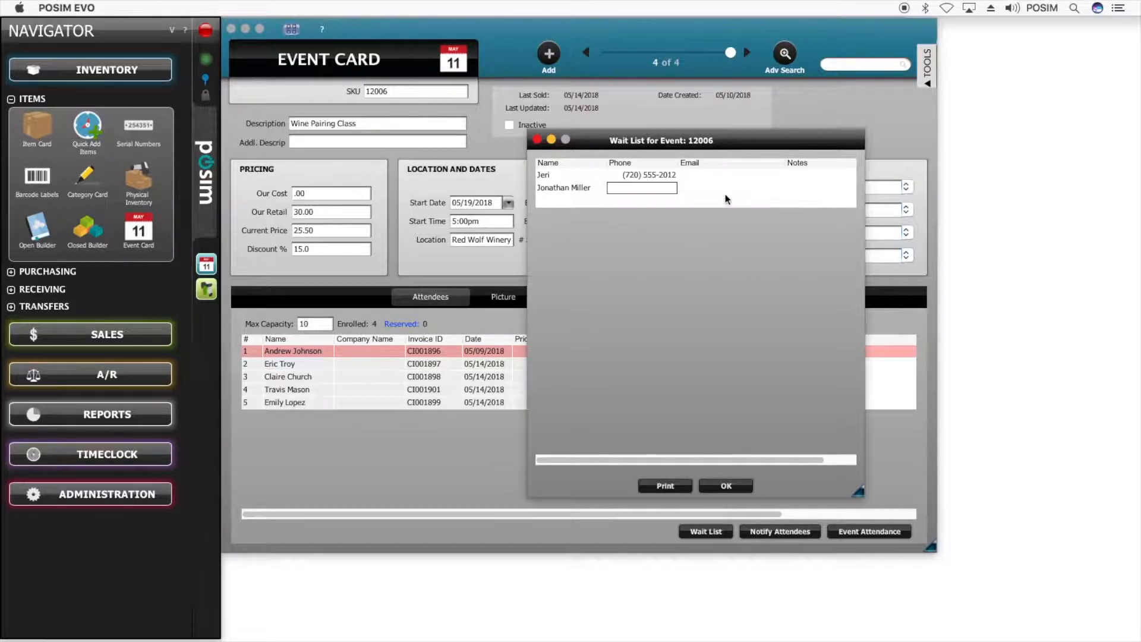
click(734, 486)
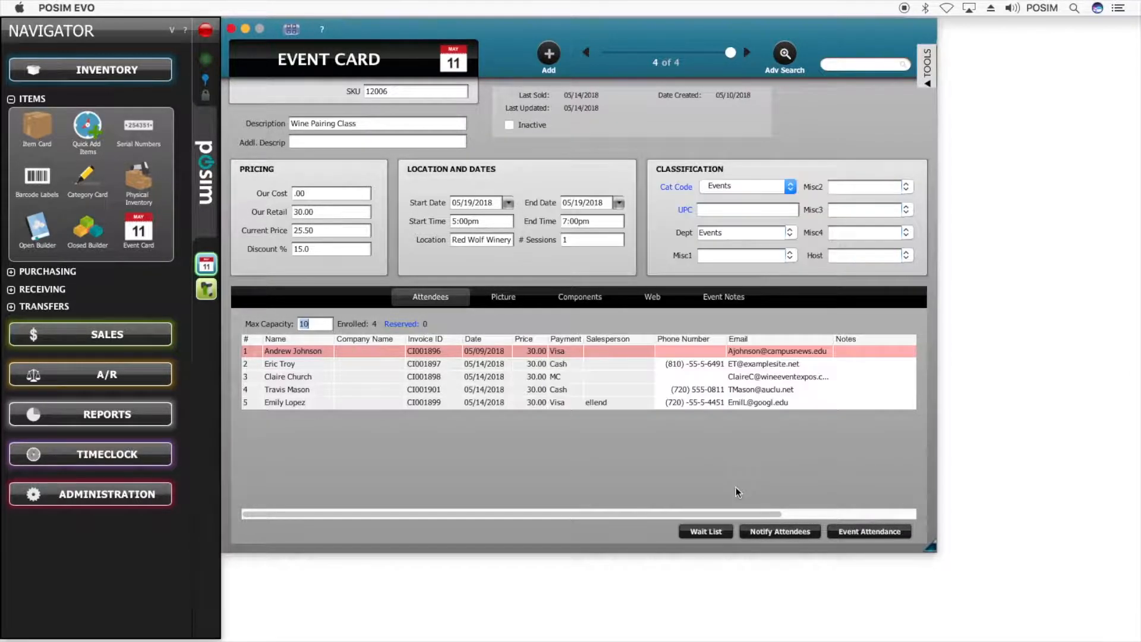
click(773, 533)
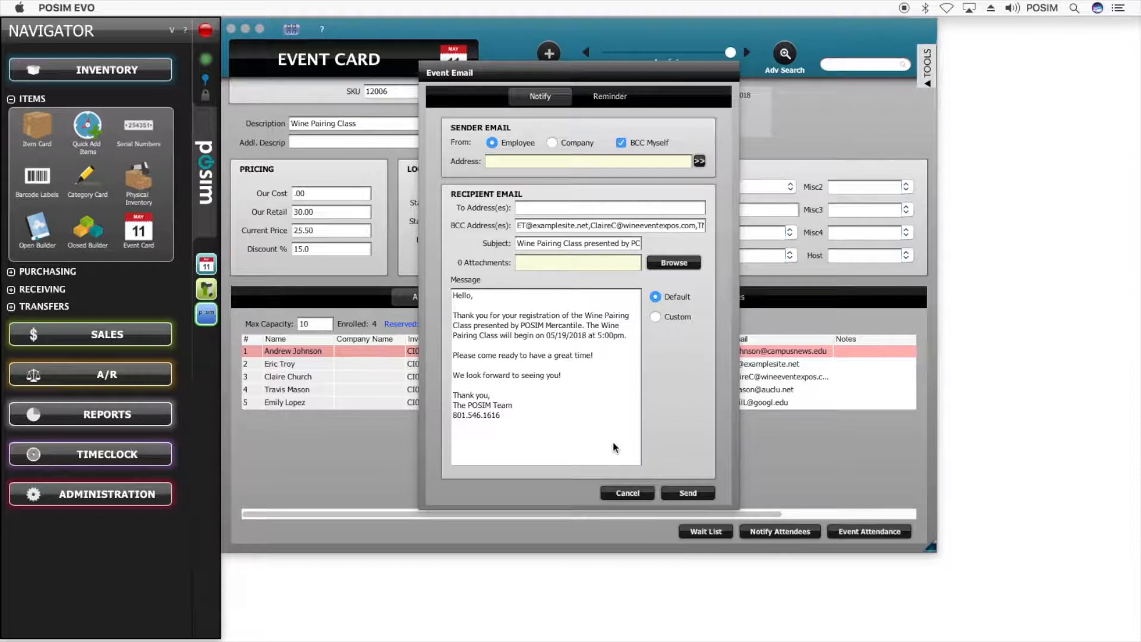
click(641, 493)
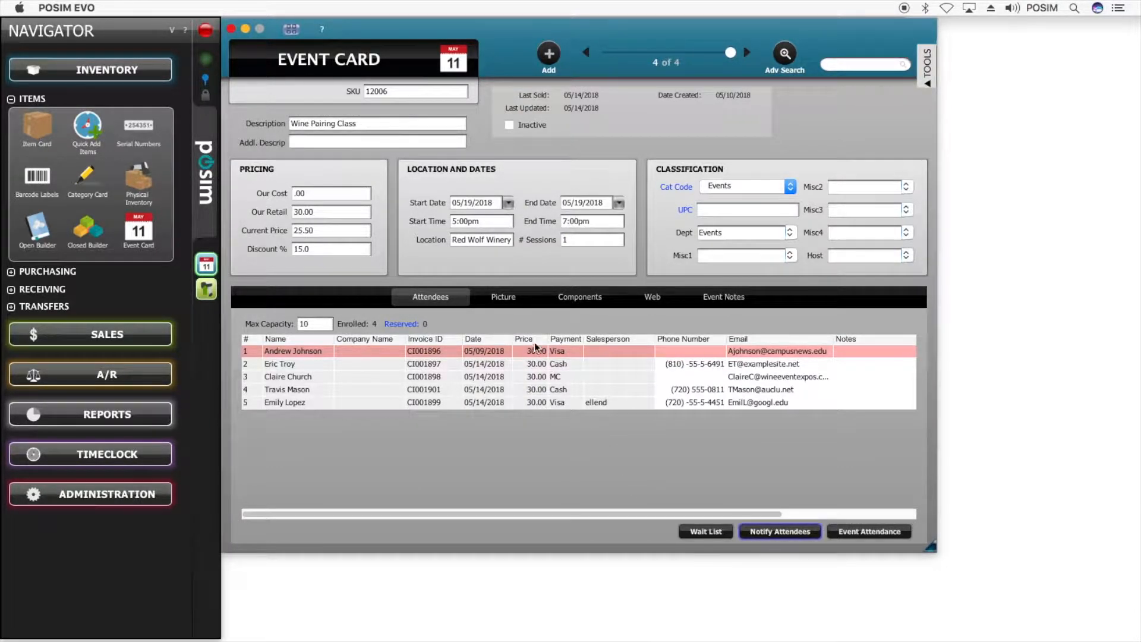
- Set a pop-up sales prompt reading 'Do not take Checks'
click(523, 298)
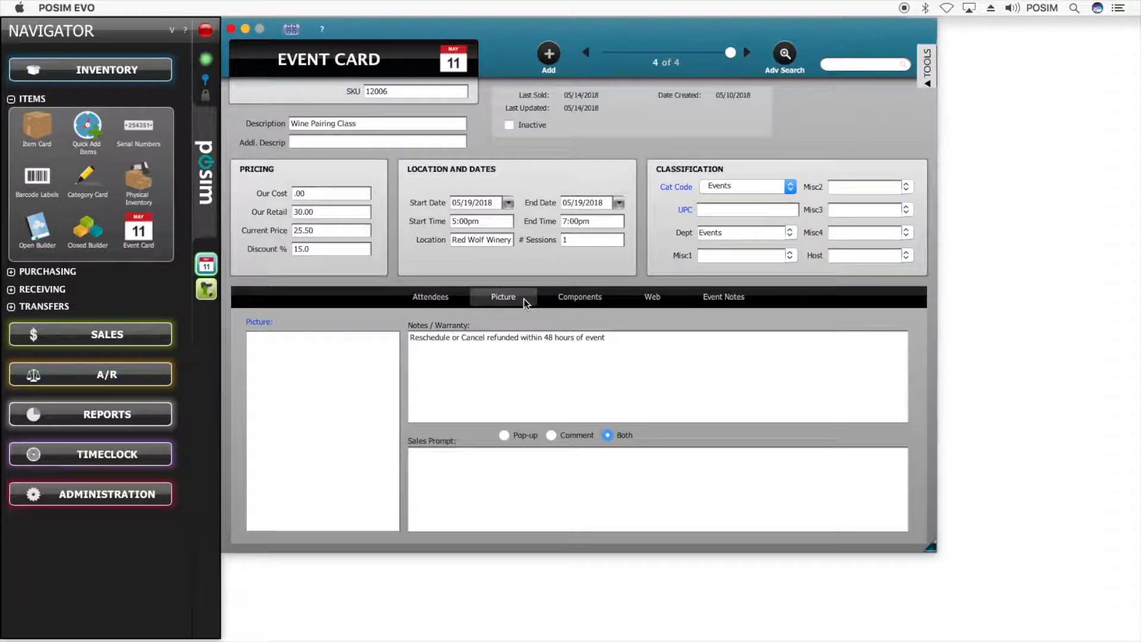
click(533, 479)
text(Do not take Checks)
click(504, 436)
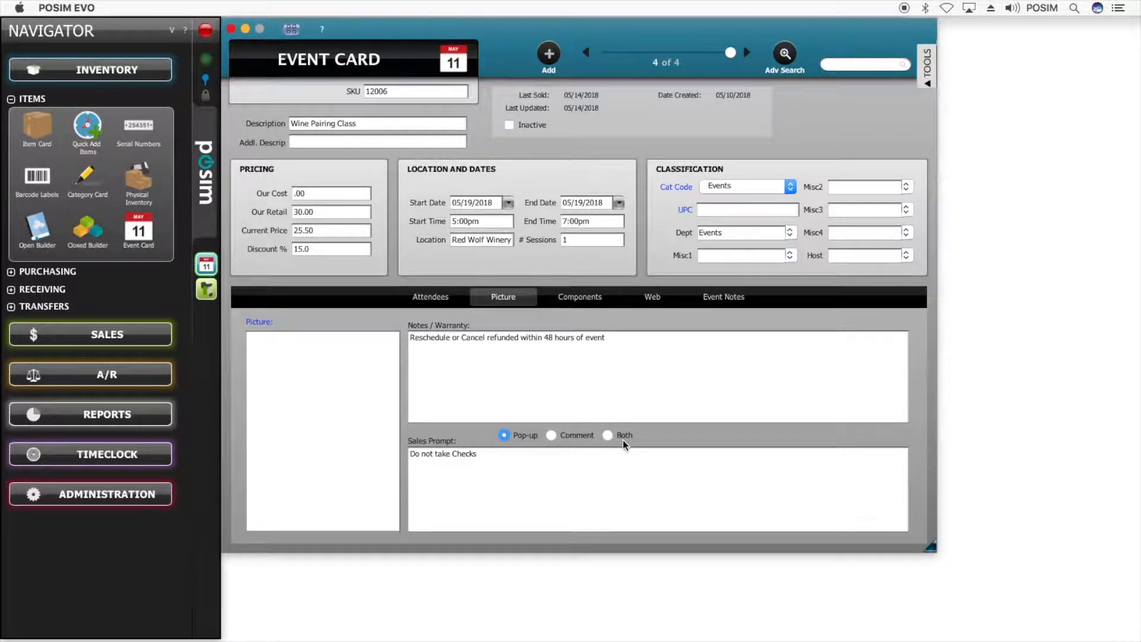
click(572, 300)
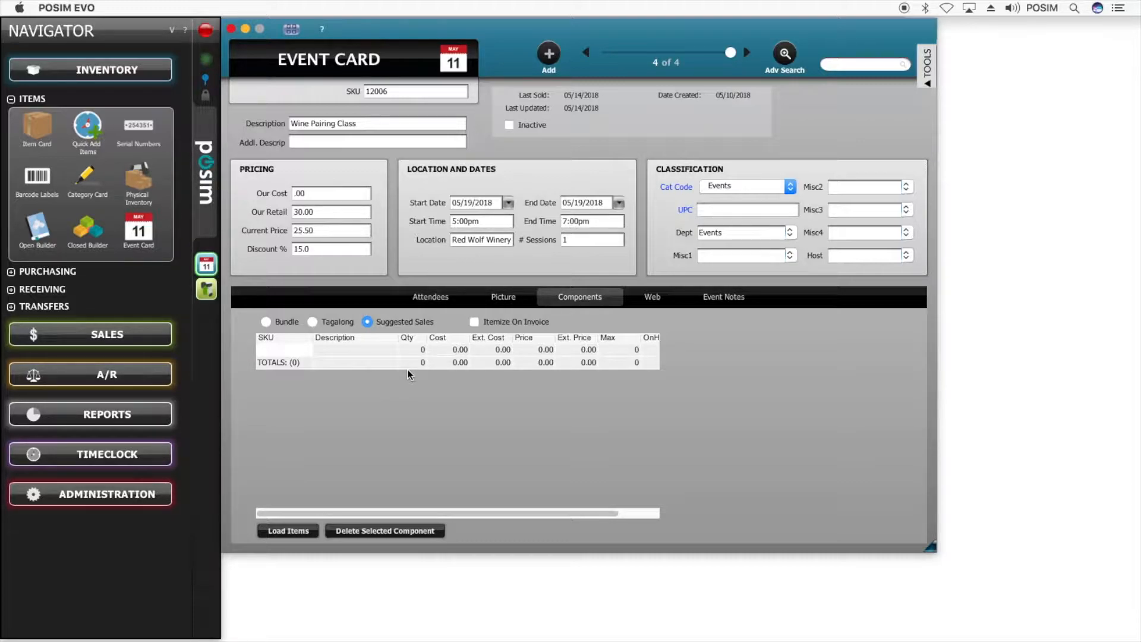
- Add component SKU 11012 (Santa Cristina wine), settling on Suggested Sales after trying Bundle and Tagalong
click(291, 351)
text(11012)
key(Return)
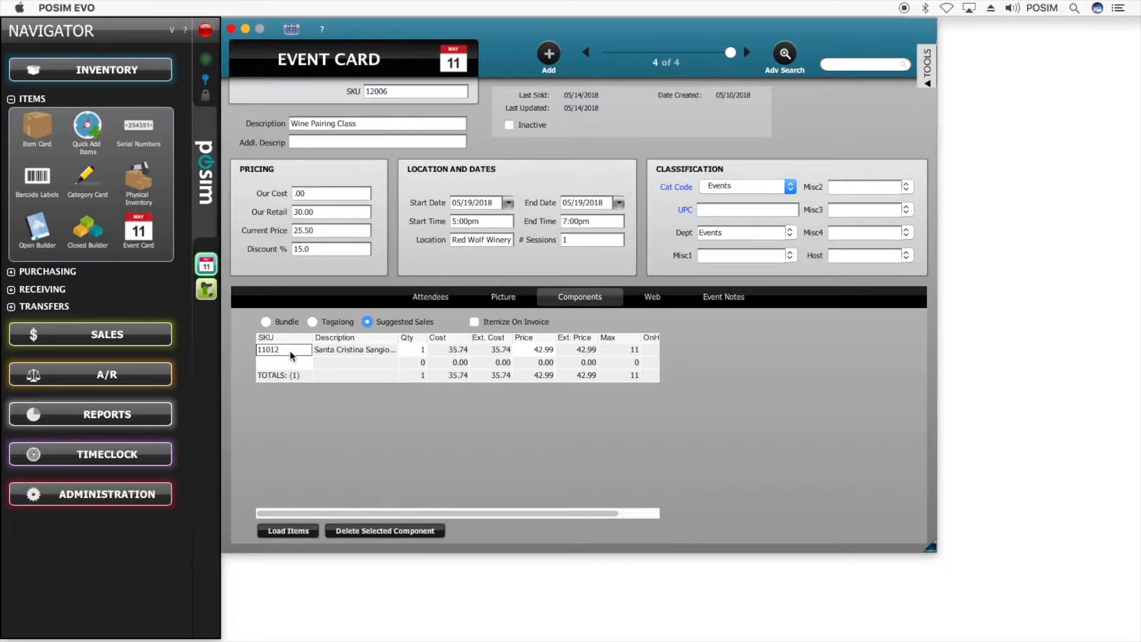
click(281, 321)
click(315, 321)
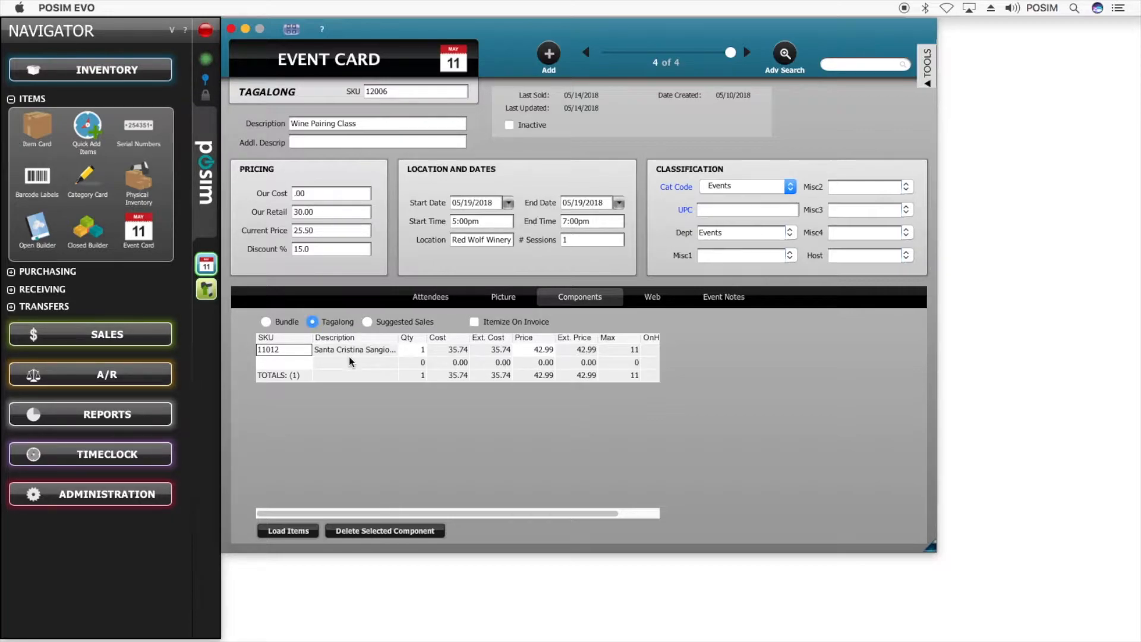
click(367, 323)
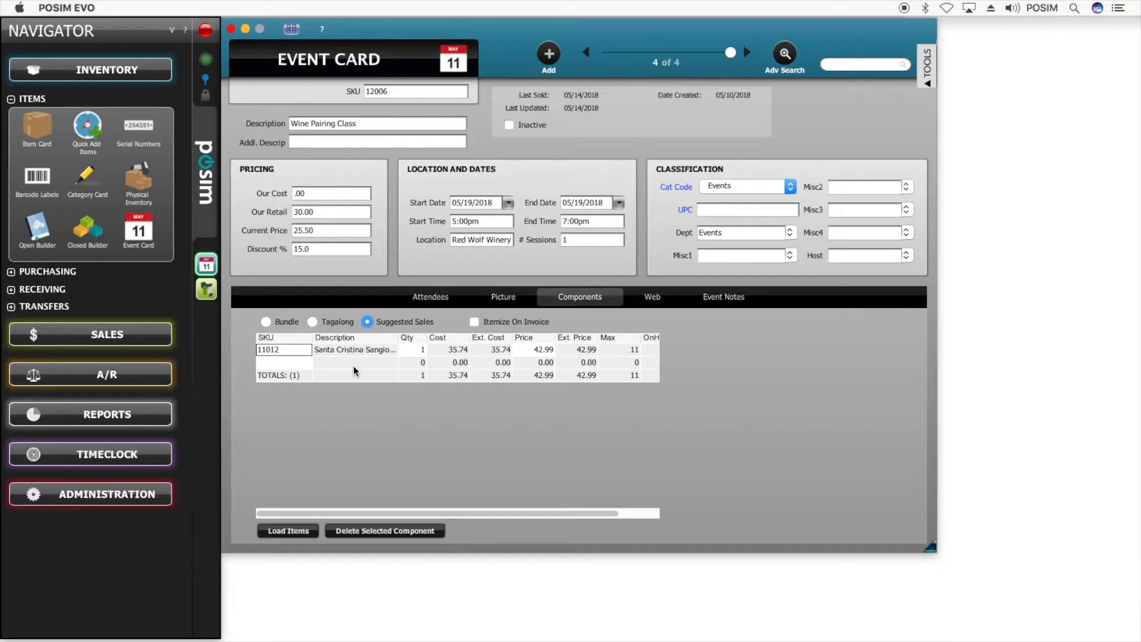
click(634, 299)
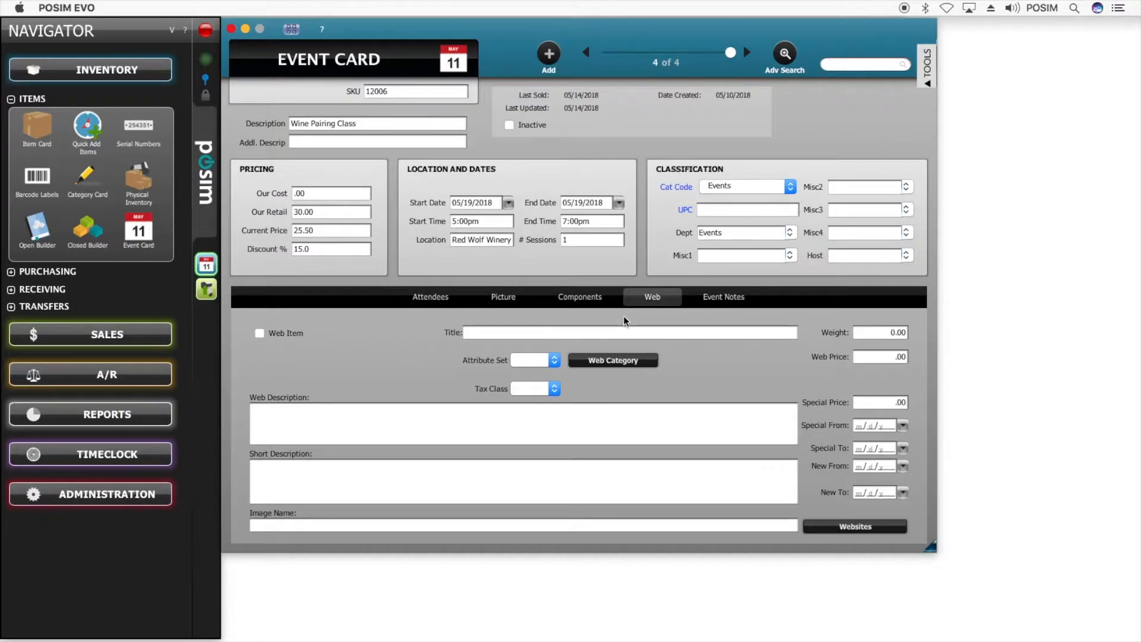
- Review the Event Notes and sales prompt sections, then return to the Attendees list
click(699, 301)
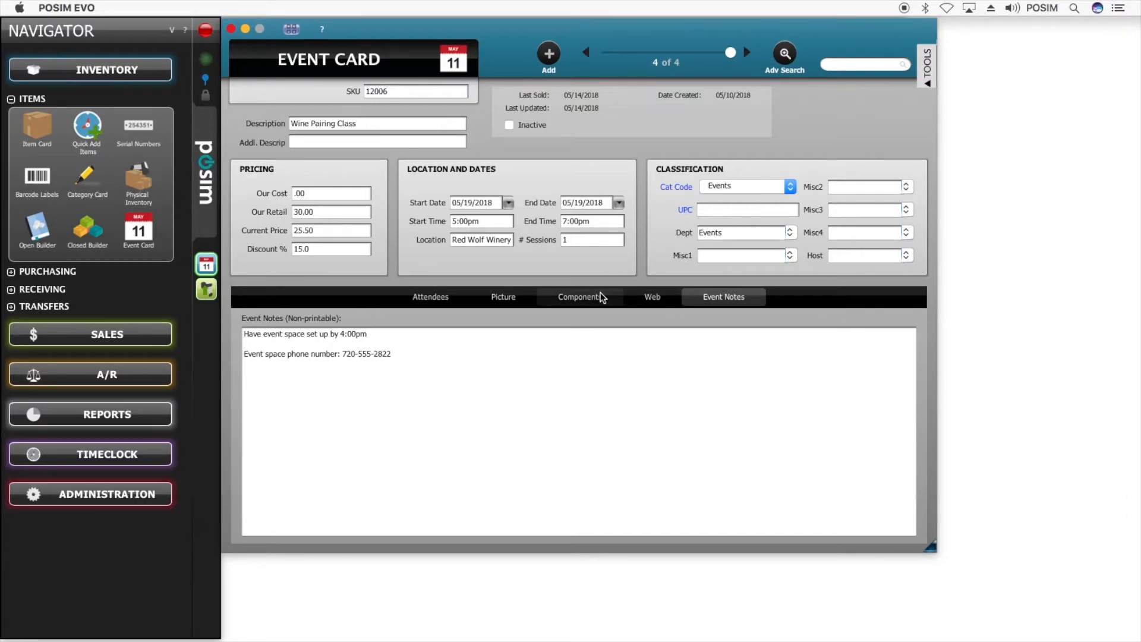
click(519, 294)
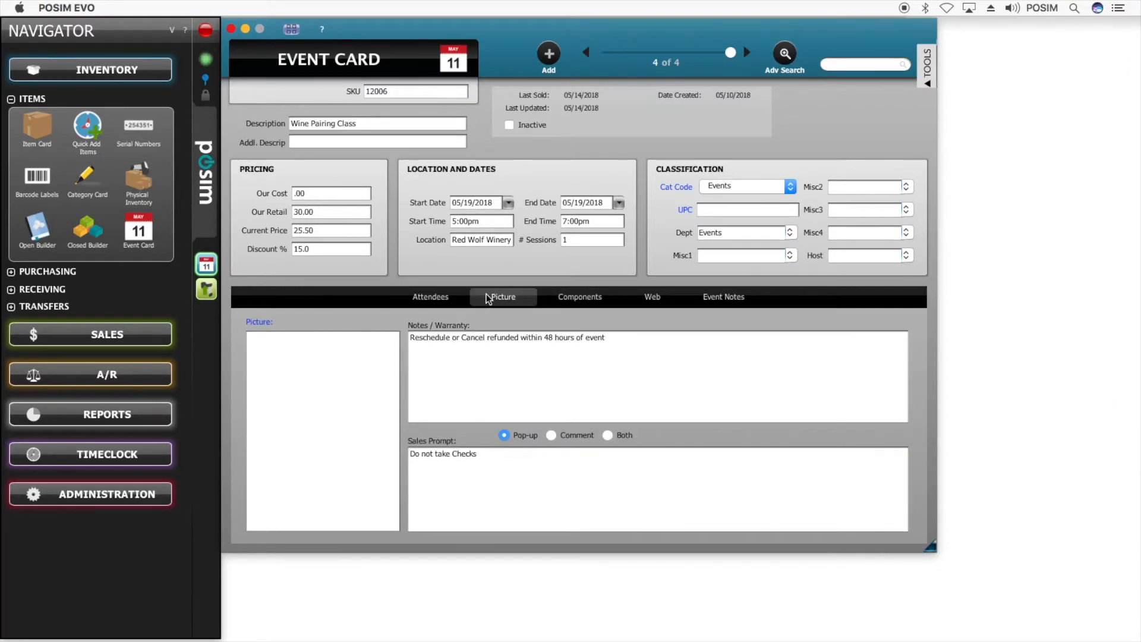
click(461, 293)
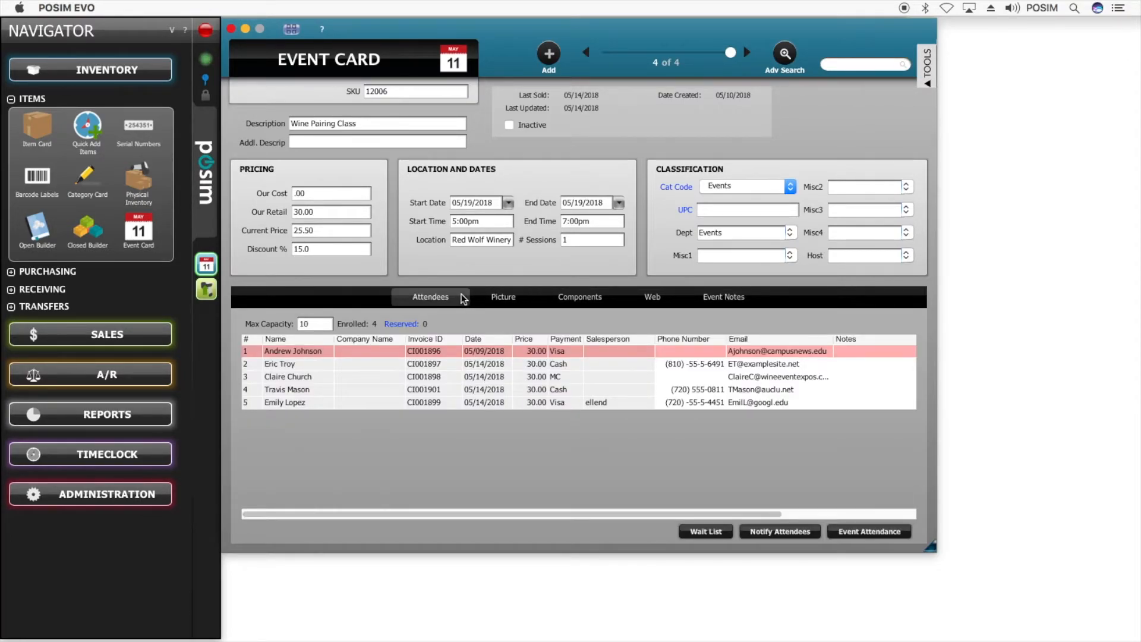